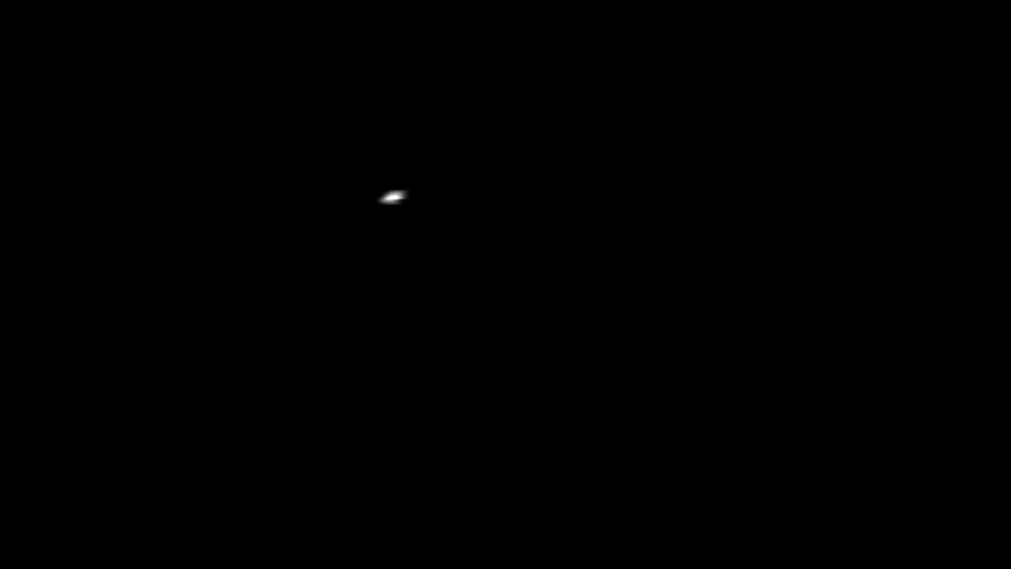
Step: Open NVIDIA Control Panel's Program Settings, select Automobilista 2, and start adding a program
{"action": "right_click", "coordinate": [405, 210]}
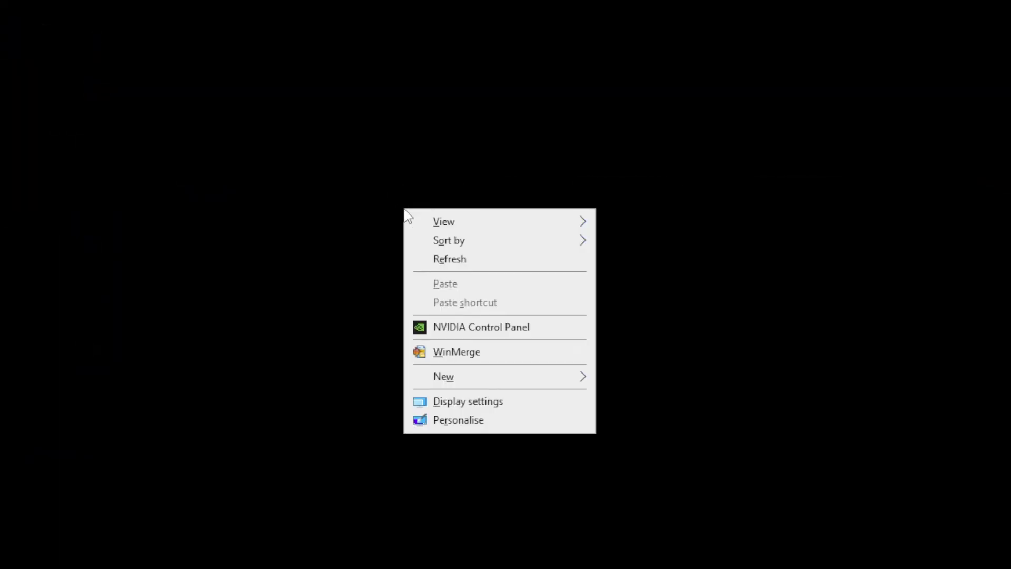
{"action": "left_click", "coordinate": [472, 328]}
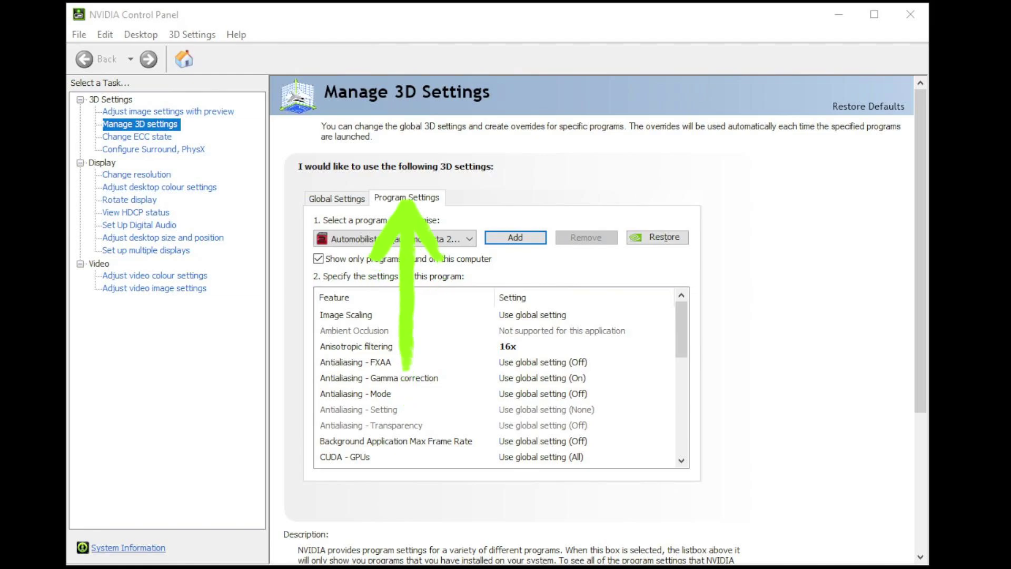
{"action": "left_click", "coordinate": [468, 239]}
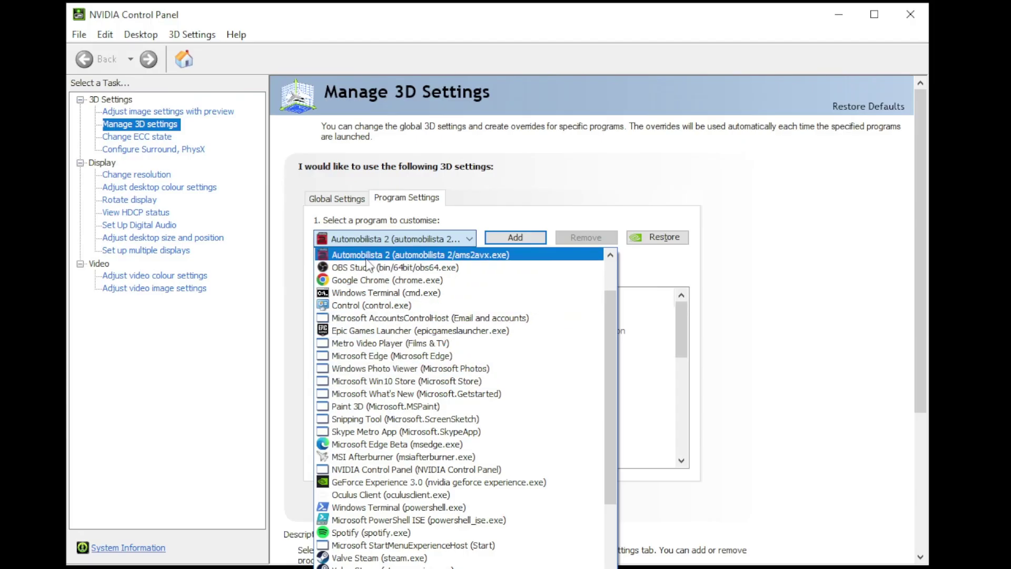
{"action": "left_click", "coordinate": [504, 242]}
{"action": "left_click", "coordinate": [518, 238]}
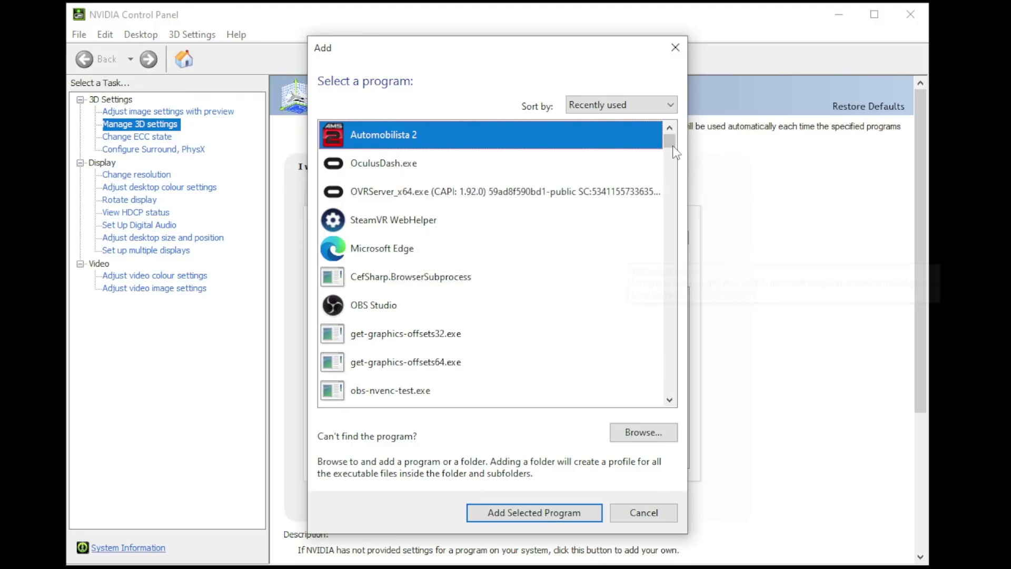
Step: Browse to E:\SteamLibrary\steamapps\common\Automobilista 2 to locate the game's executable
{"action": "mouse_move", "coordinate": [668, 141]}
{"action": "left_mouse_down"}
{"action": "mouse_move", "coordinate": [667, 239]}
{"action": "mouse_move", "coordinate": [672, 127]}
{"action": "left_mouse_up"}
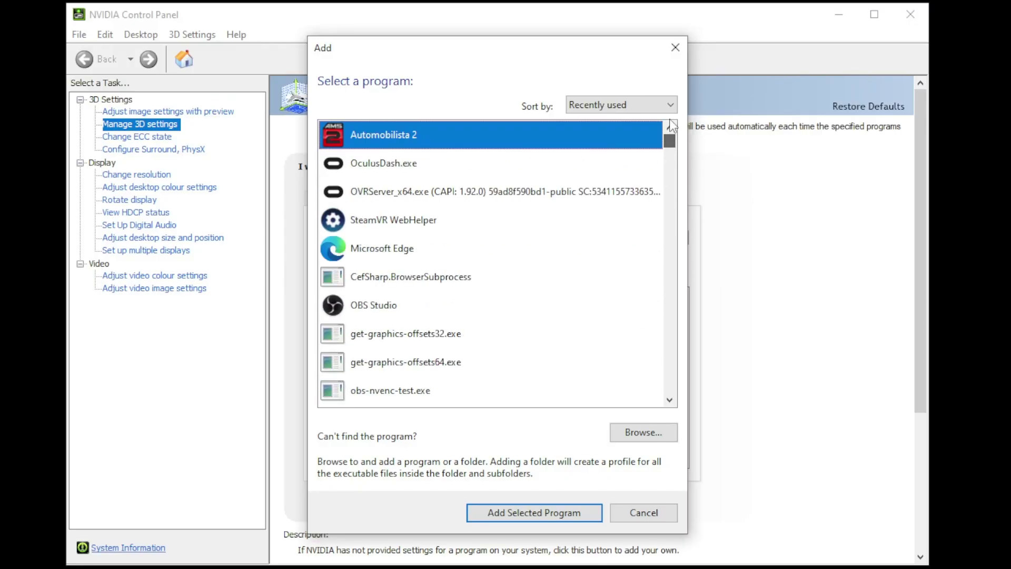
{"action": "left_click", "coordinate": [652, 437]}
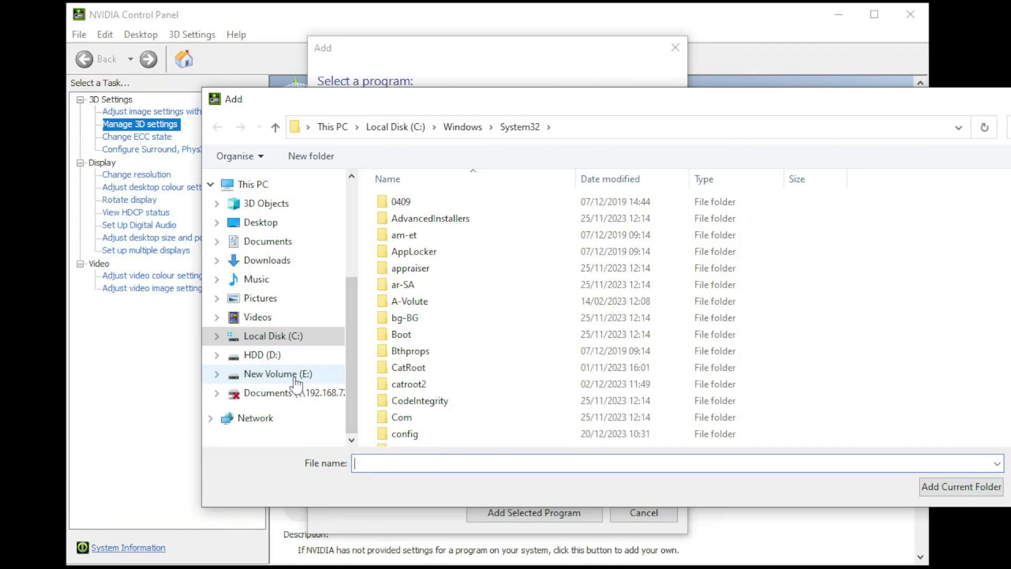
{"action": "left_click", "coordinate": [299, 378]}
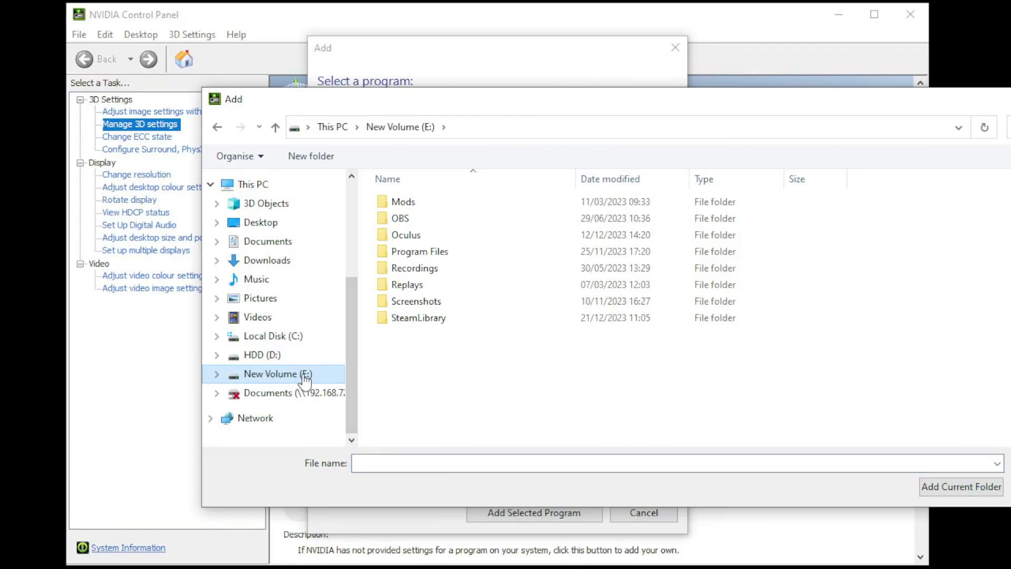
{"action": "double_click", "coordinate": [424, 324]}
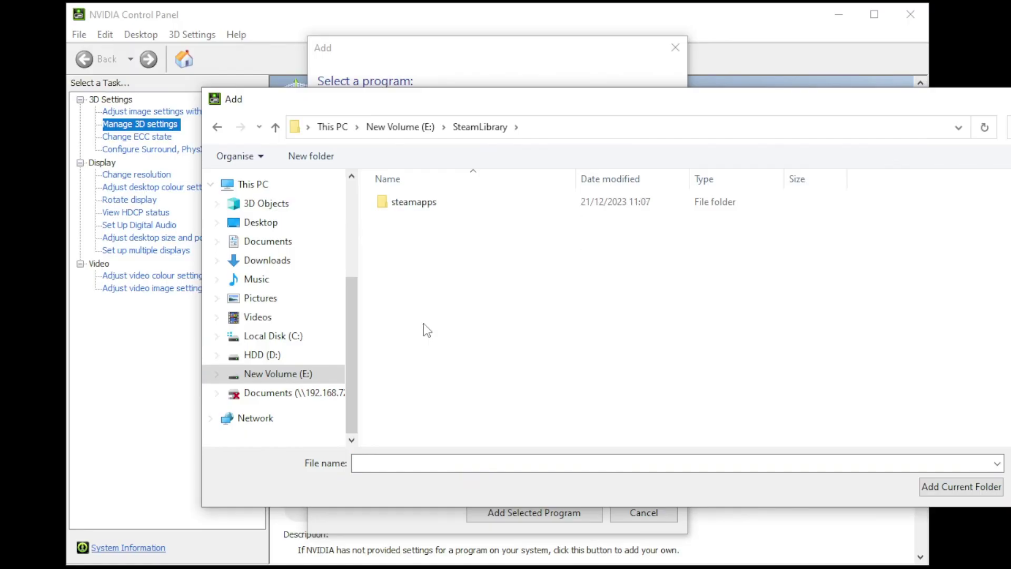
{"action": "double_click", "coordinate": [409, 205]}
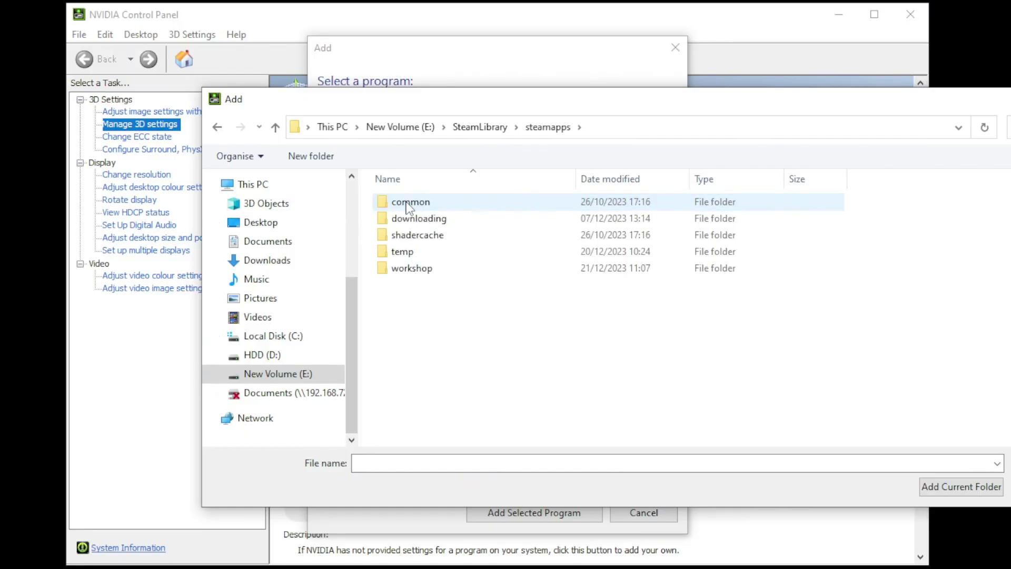
{"action": "double_click", "coordinate": [409, 204]}
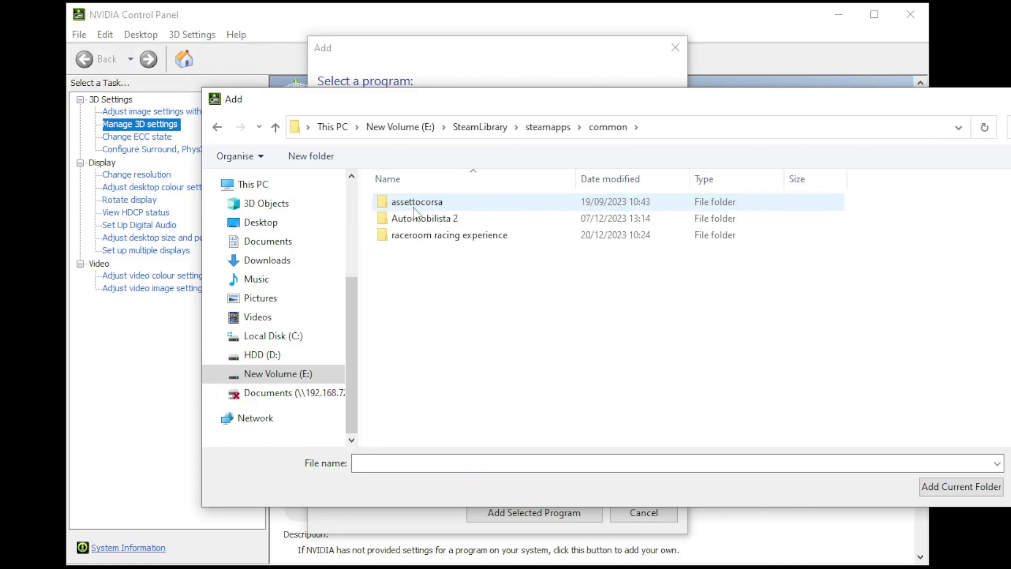
{"action": "double_click", "coordinate": [445, 220]}
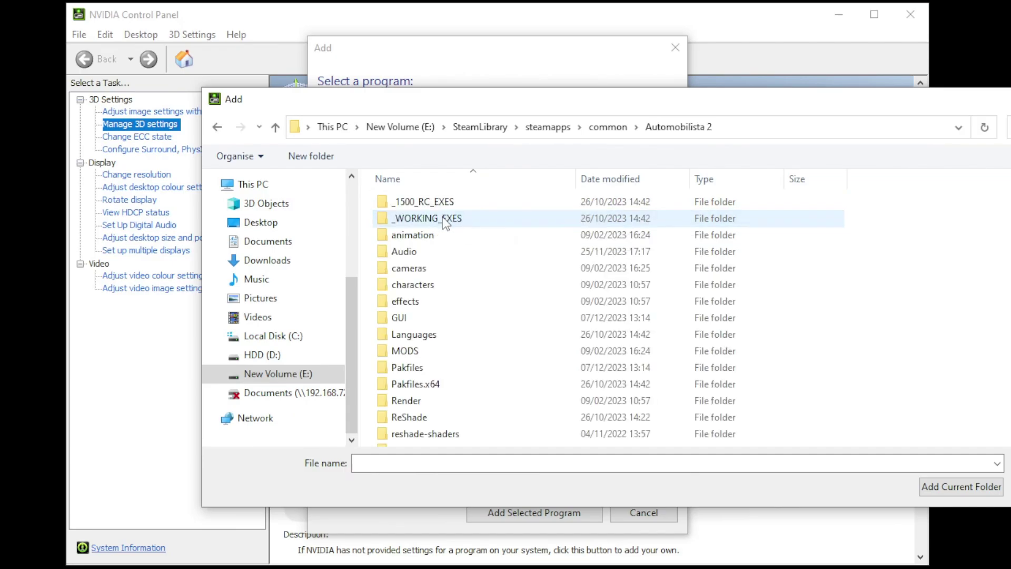
{"action": "scroll", "coordinate": [441, 278], "scroll_direction": "down", "scroll_amount": 6}
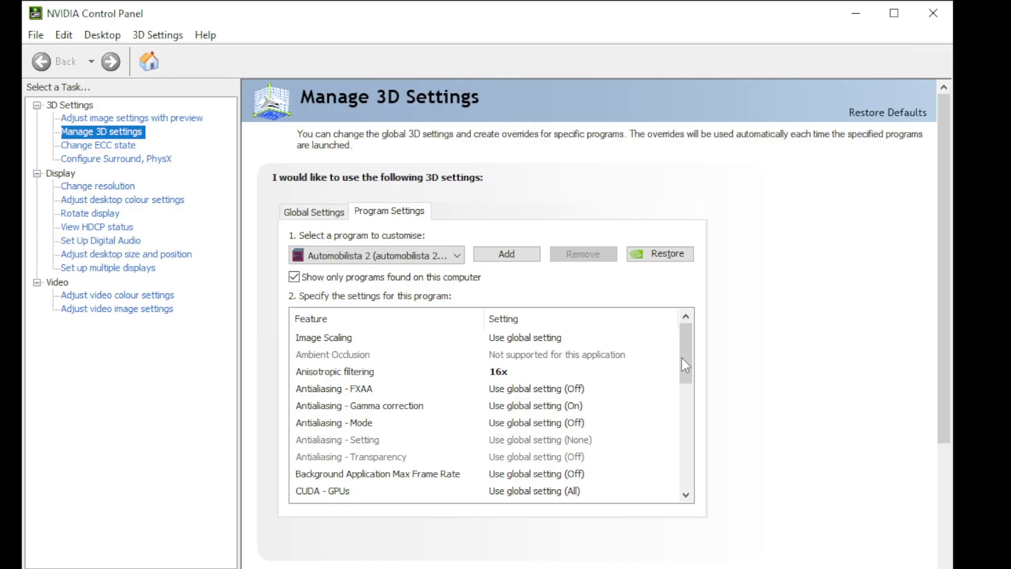
{"action": "left_click_drag", "start_coordinate": [688, 365], "coordinate": [683, 476]}
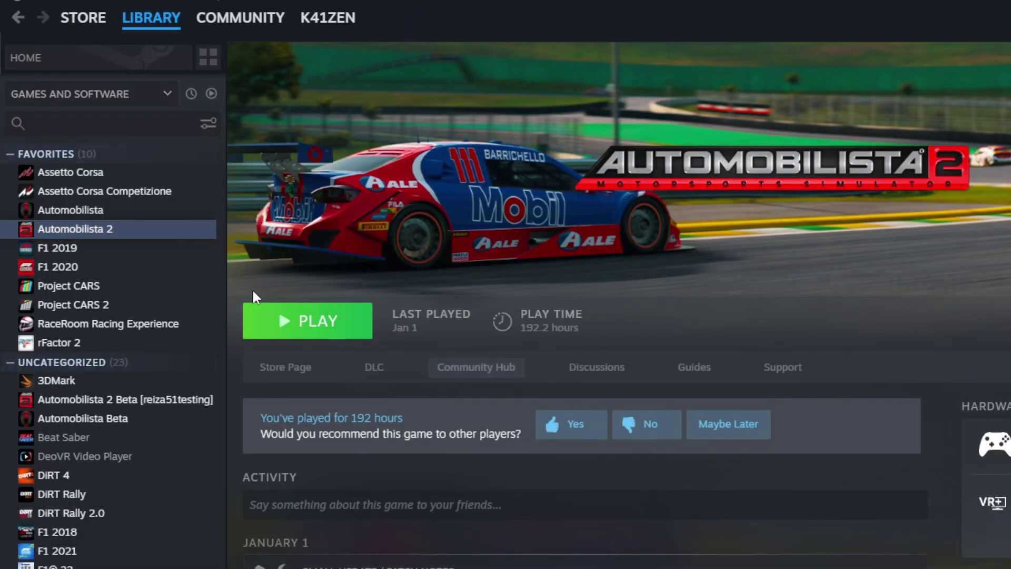
Step: Launch Automobilista 2 from the Steam library with PLAY
{"action": "left_click", "coordinate": [301, 333]}
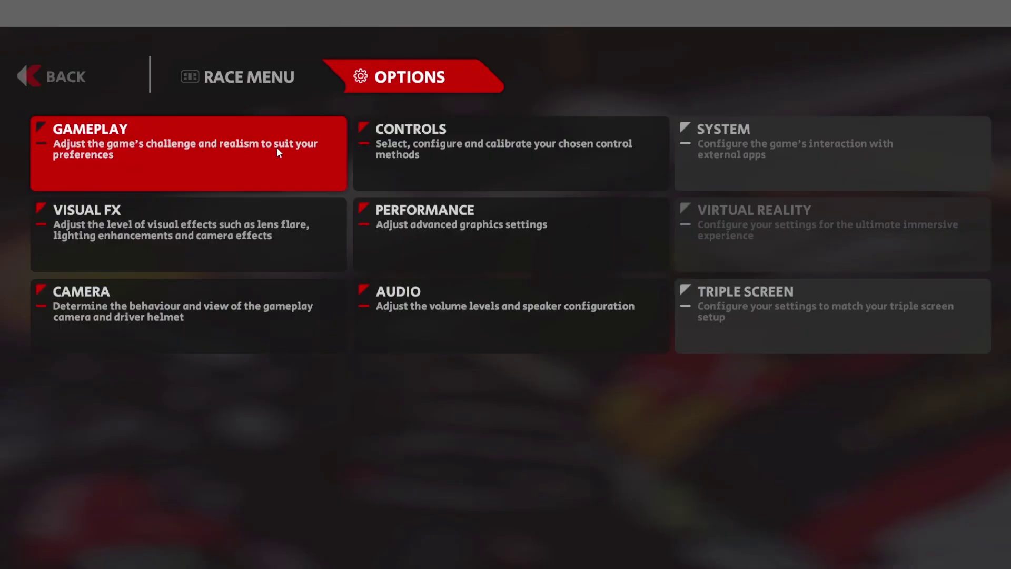
Step: Review the Gameplay Authenticity settings
{"action": "left_click", "coordinate": [277, 149]}
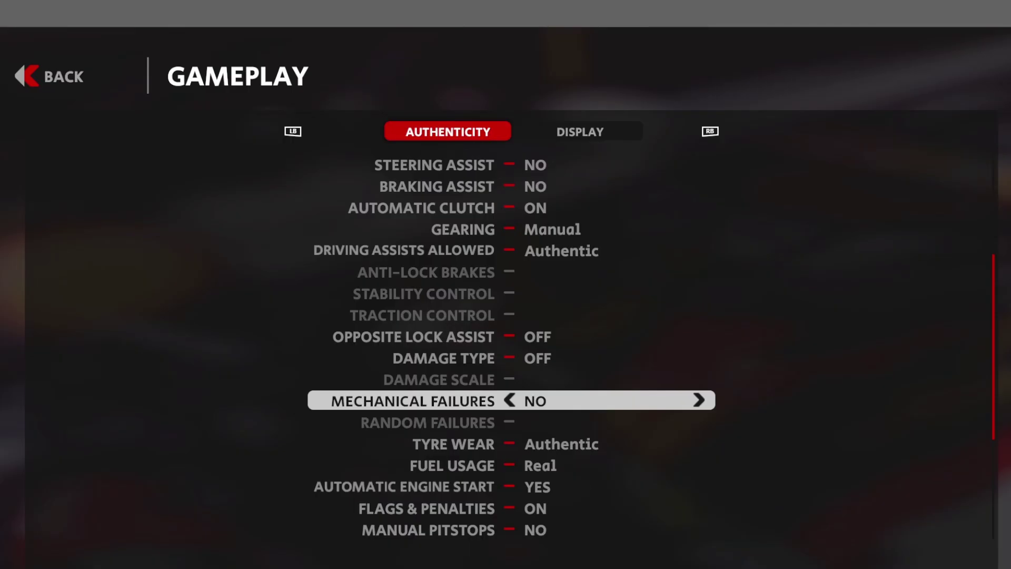
{"action": "key", "text": "Down"}
{"action": "key", "text": "Down"}
{"action": "key", "text": "Down"}
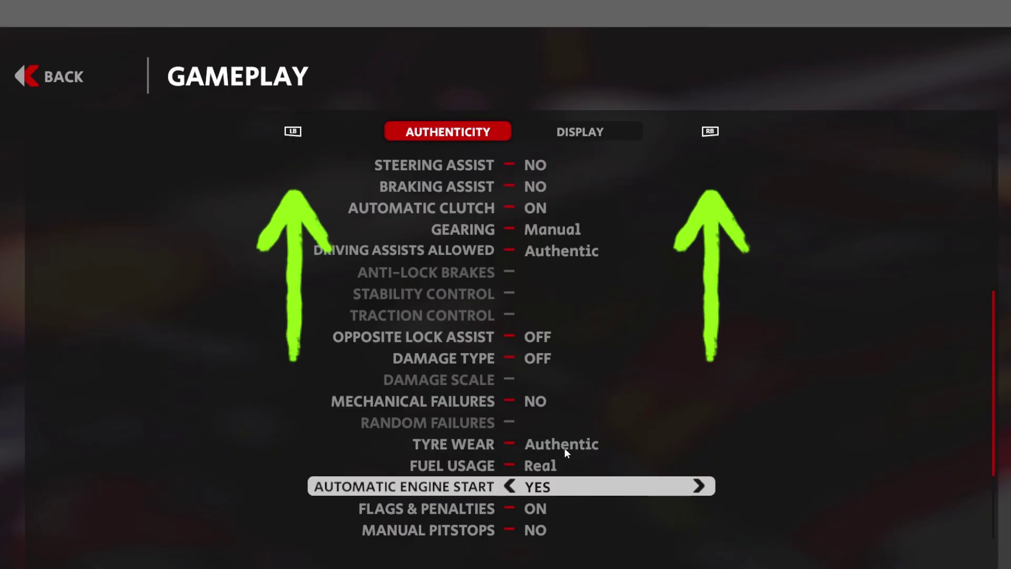
{"action": "key", "text": "Down"}
{"action": "key", "text": "Down"}
{"action": "key", "text": "Down"}
Step: Set Opponent Names OFF and Proximity Indicator ON under Gameplay Display
{"action": "left_click", "coordinate": [600, 133]}
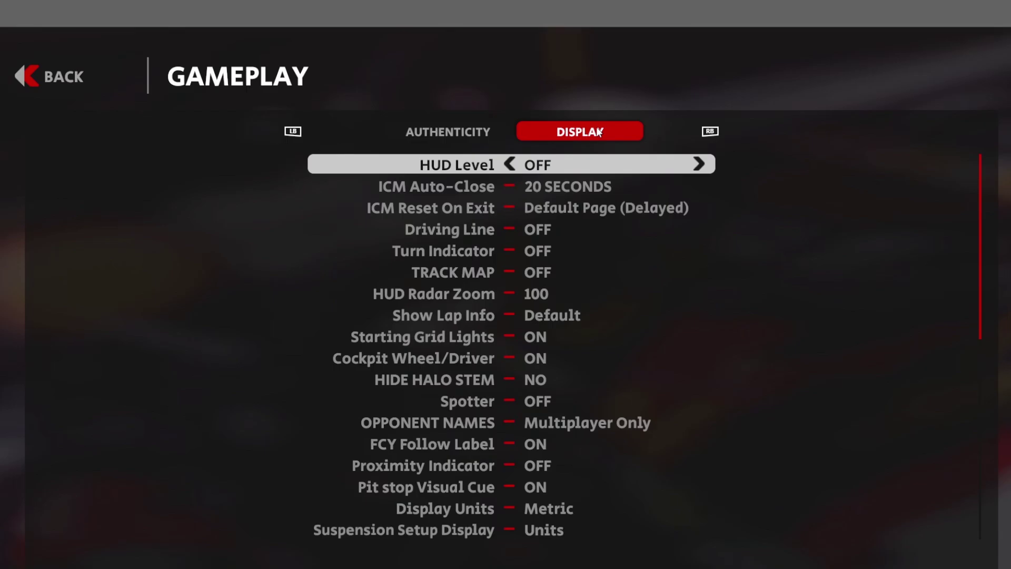
{"action": "key", "text": "Down"}
{"action": "key", "text": "Down"}
{"action": "key", "text": "Down"}
{"action": "key", "text": "Down"}
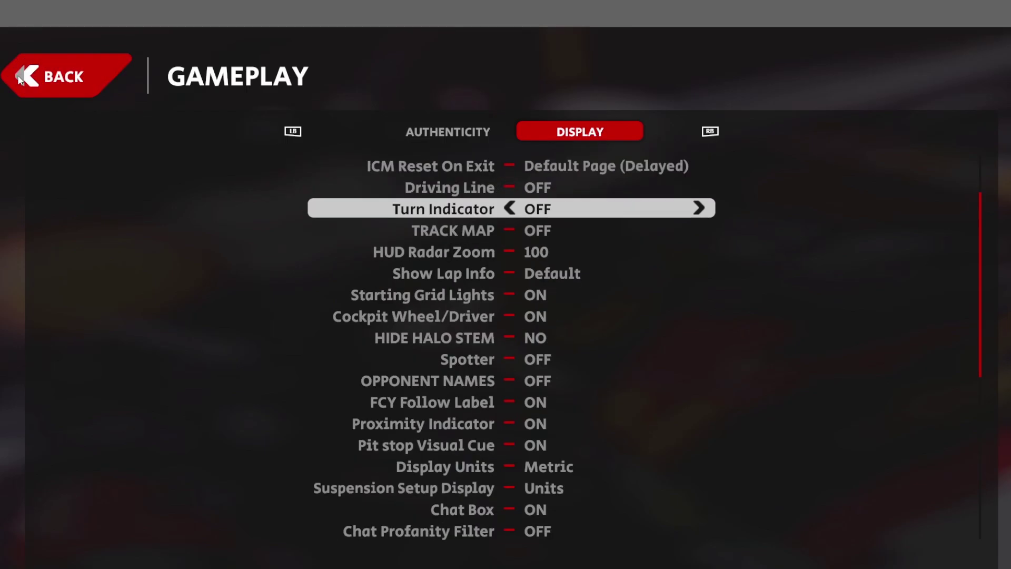
{"action": "left_click", "coordinate": [18, 77]}
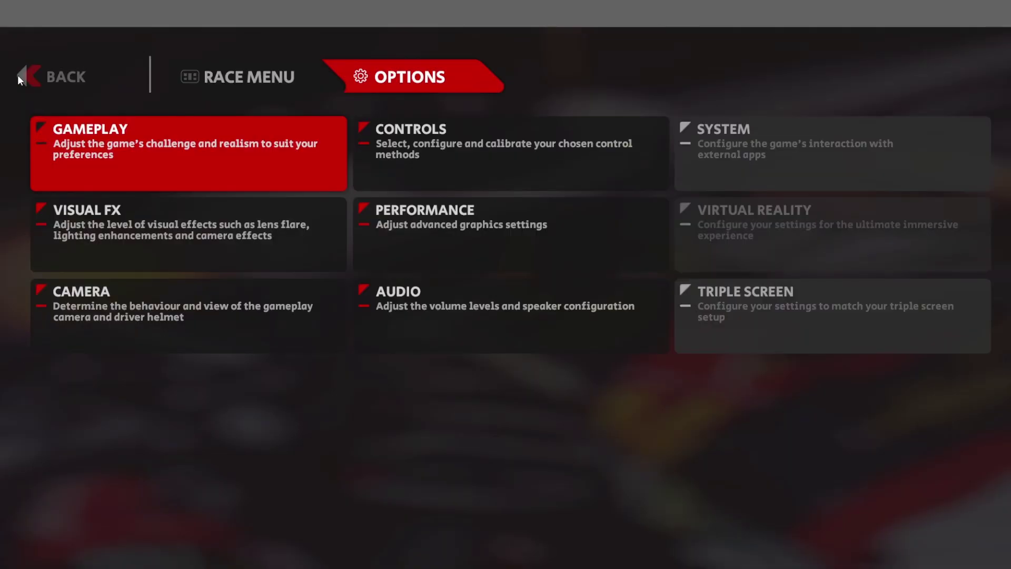
{"action": "left_click", "coordinate": [450, 141]}
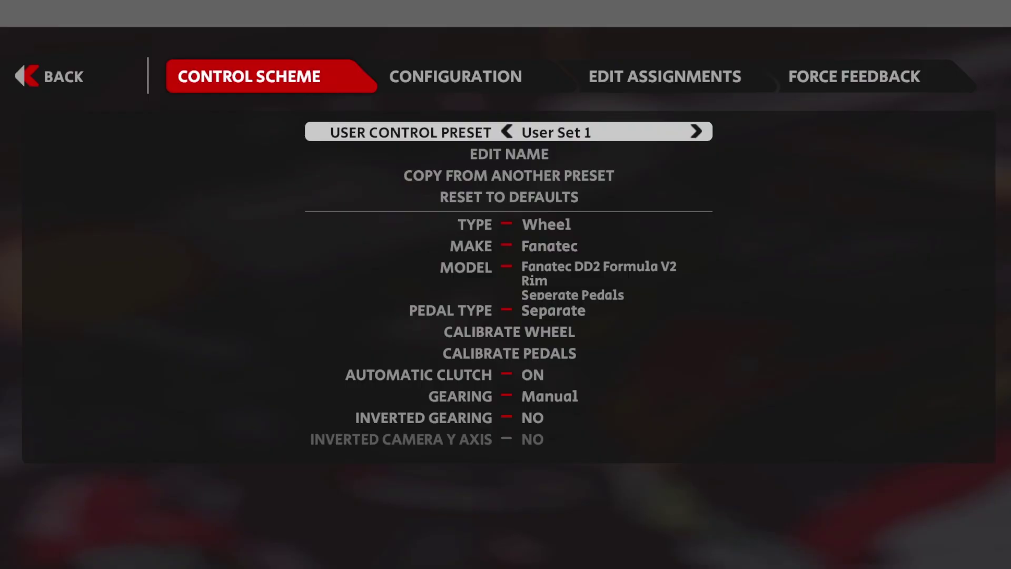
Step: Review deadzone and sensitivity, then the steering, vehicle and driving-assist bindings
{"action": "left_click", "coordinate": [465, 78]}
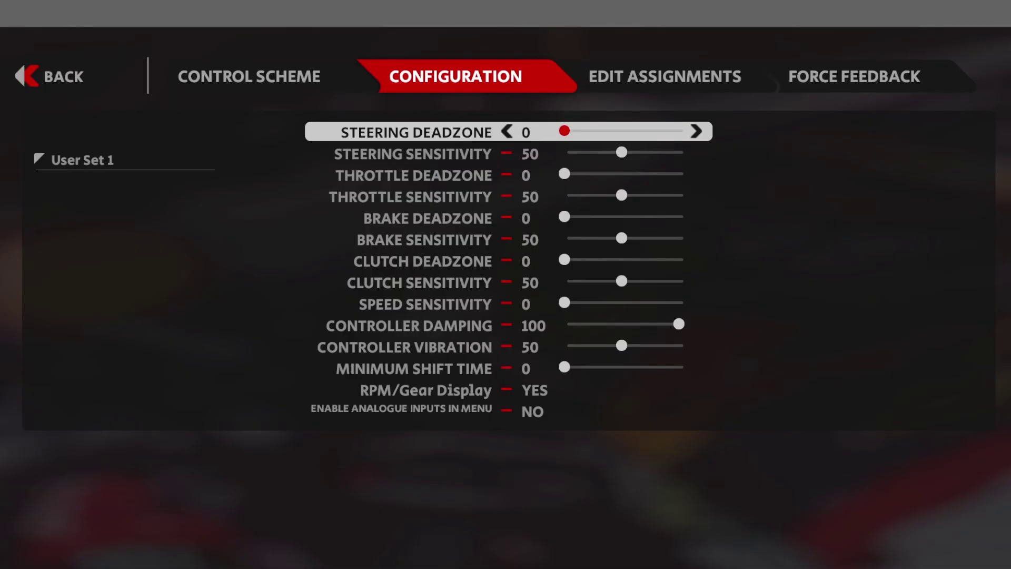
{"action": "left_click", "coordinate": [675, 76]}
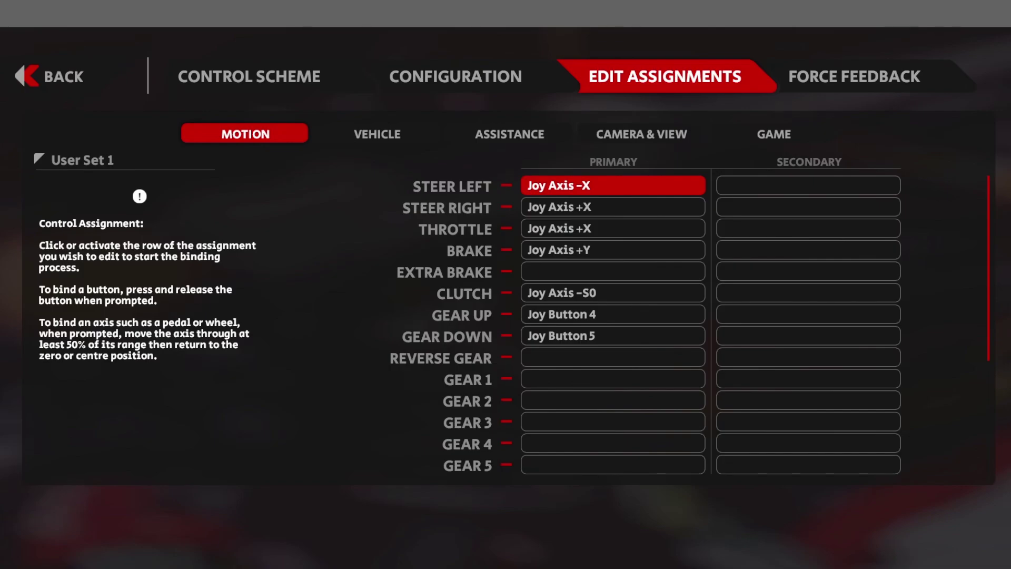
{"action": "key", "text": "Down"}
{"action": "left_click", "coordinate": [390, 138]}
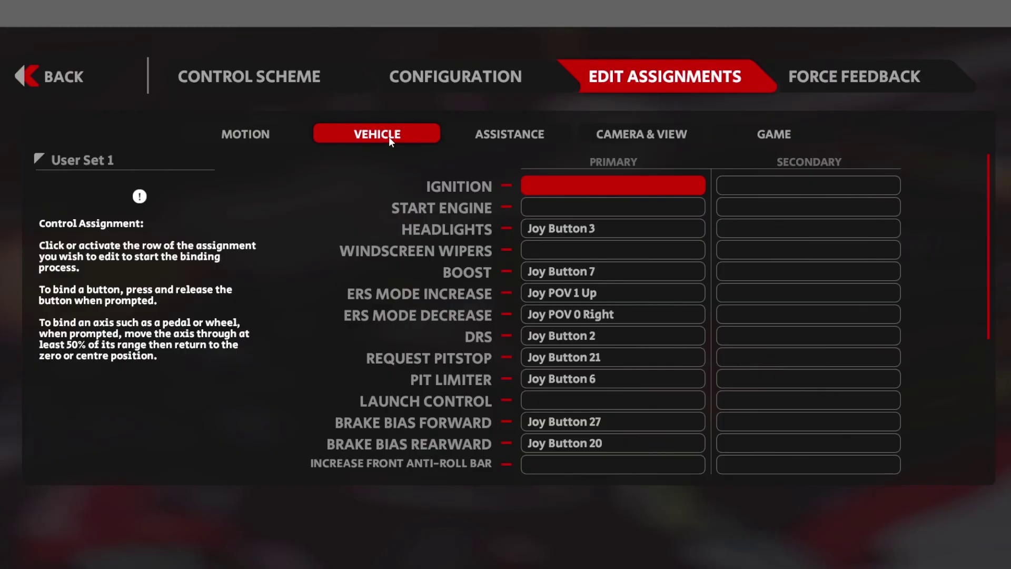
{"action": "left_click", "coordinate": [495, 133]}
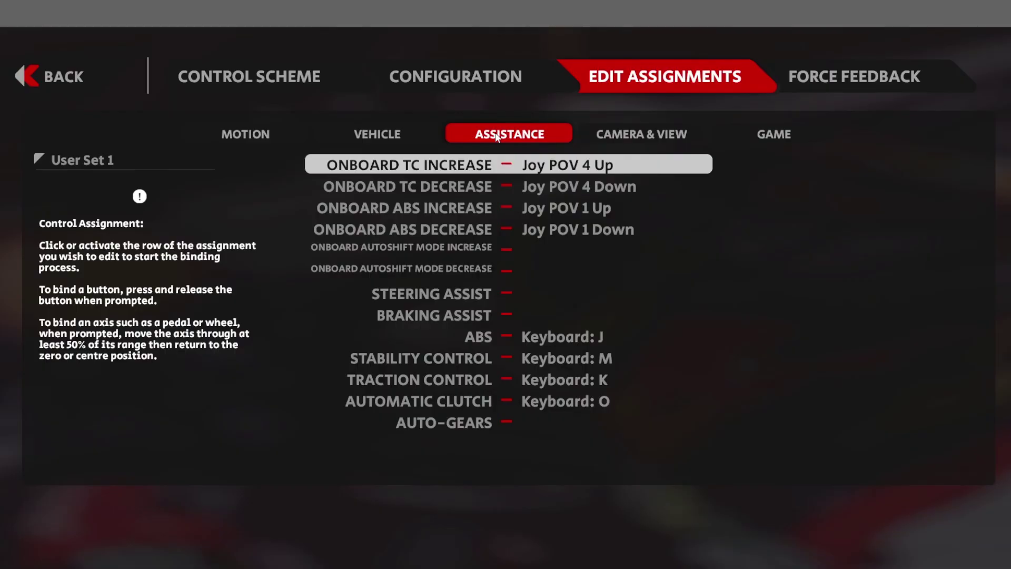
Step: Scroll through the Camera & View bindings, check Game bindings, then open Force Feedback
{"action": "left_click", "coordinate": [621, 135]}
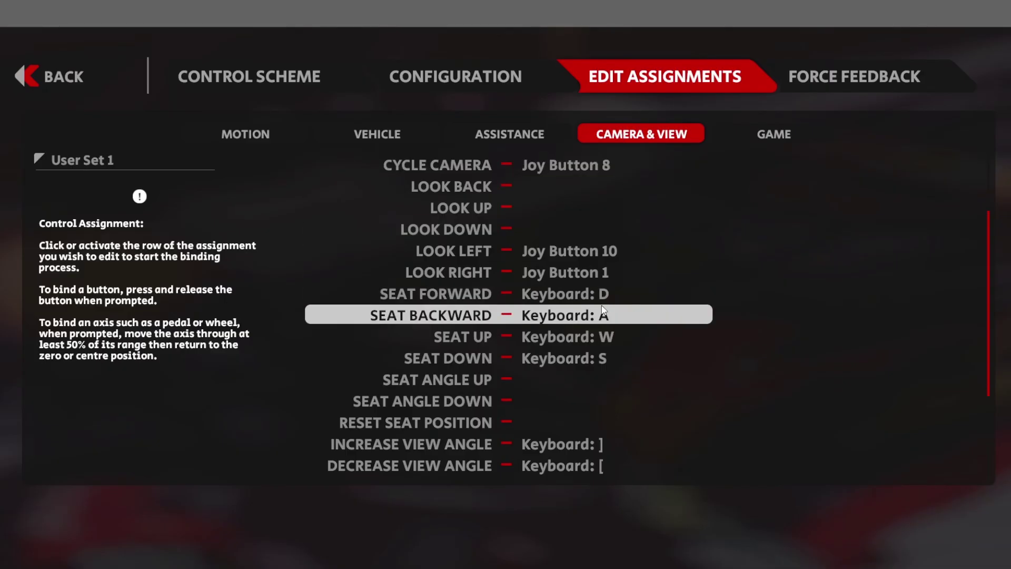
{"action": "scroll", "coordinate": [604, 311], "scroll_direction": "down", "scroll_amount": 1}
{"action": "scroll", "coordinate": [678, 284], "scroll_direction": "down", "scroll_amount": 8}
{"action": "scroll", "coordinate": [678, 284], "scroll_direction": "down", "scroll_amount": 8}
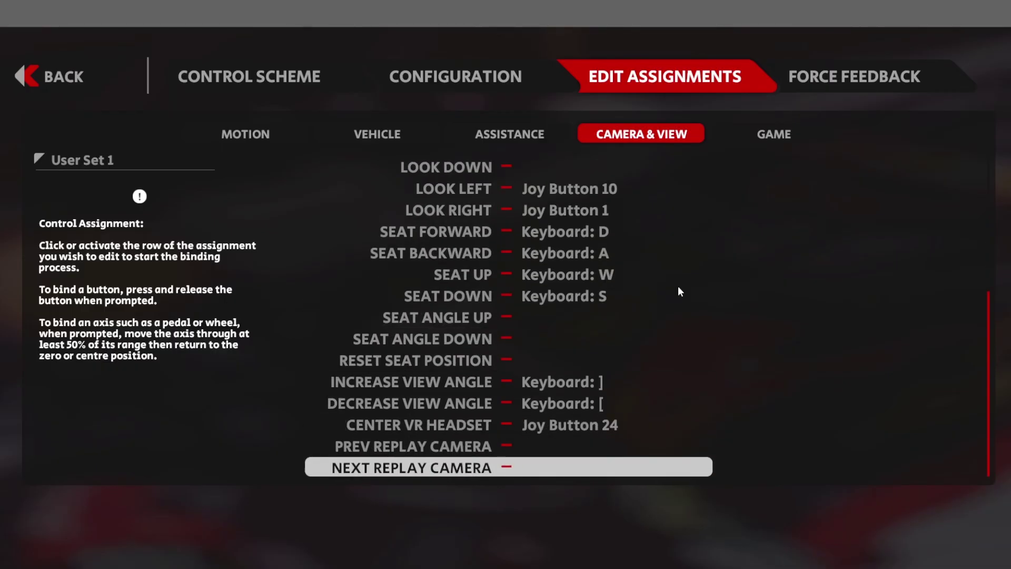
{"action": "scroll", "coordinate": [678, 291], "scroll_direction": "up", "scroll_amount": 2}
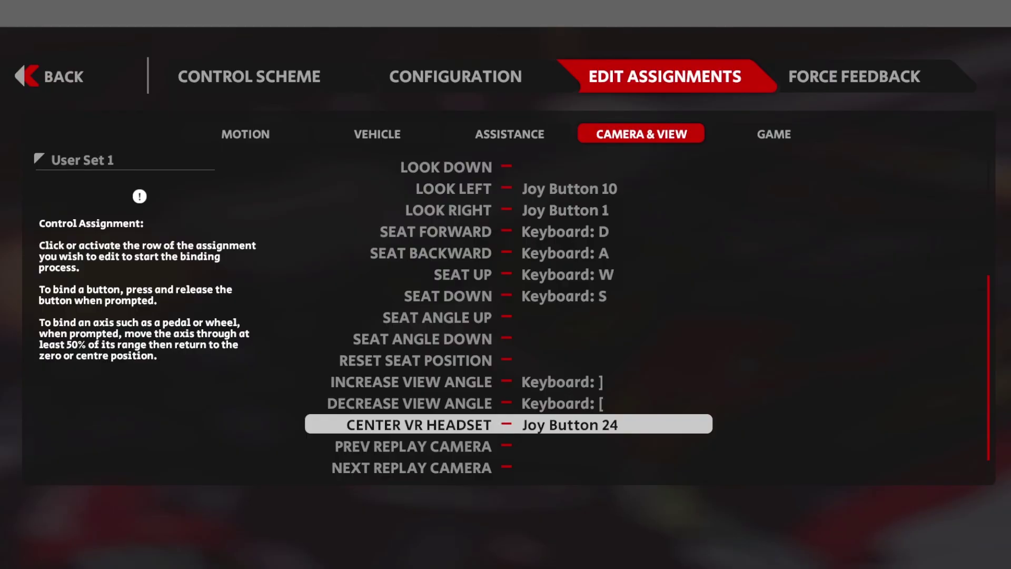
{"action": "key", "text": "Up"}
{"action": "key", "text": "Up"}
{"action": "key", "text": "Up"}
{"action": "left_click", "coordinate": [772, 138]}
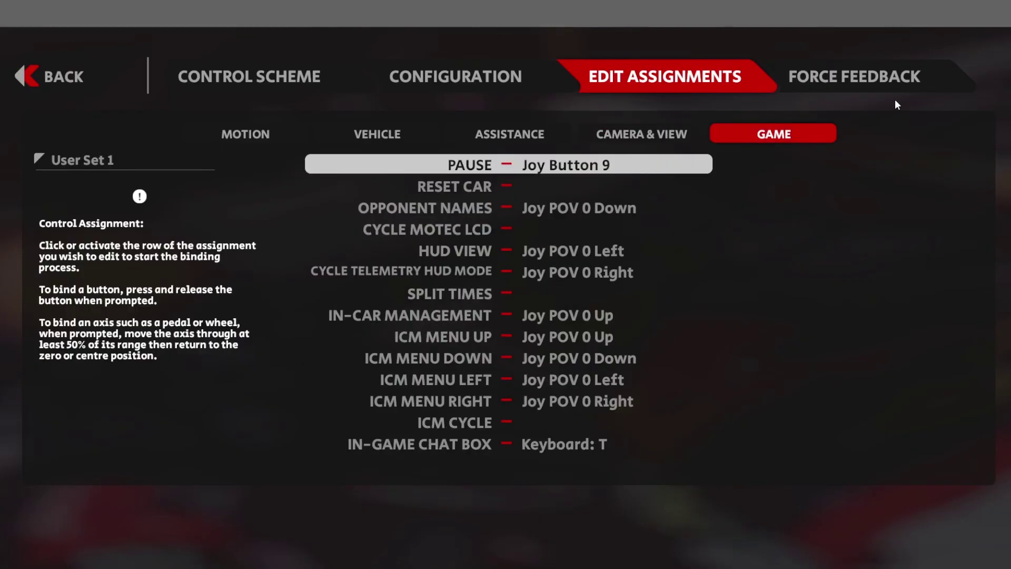
{"action": "left_click", "coordinate": [857, 74]}
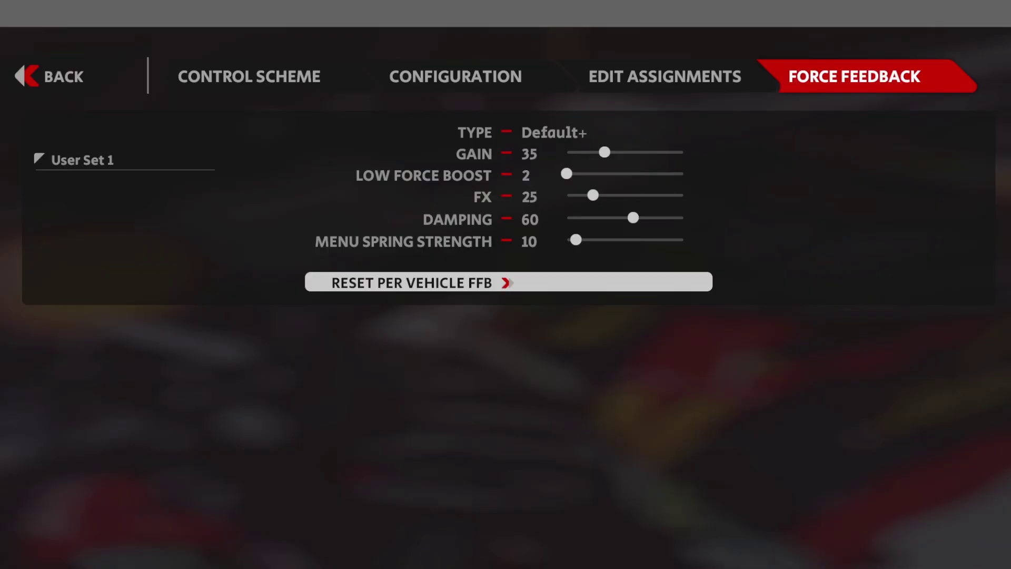
Step: Cycle the force feedback type to Custom and back to Default+, then return to Options
{"action": "left_click", "coordinate": [696, 131]}
{"action": "left_click", "coordinate": [697, 131]}
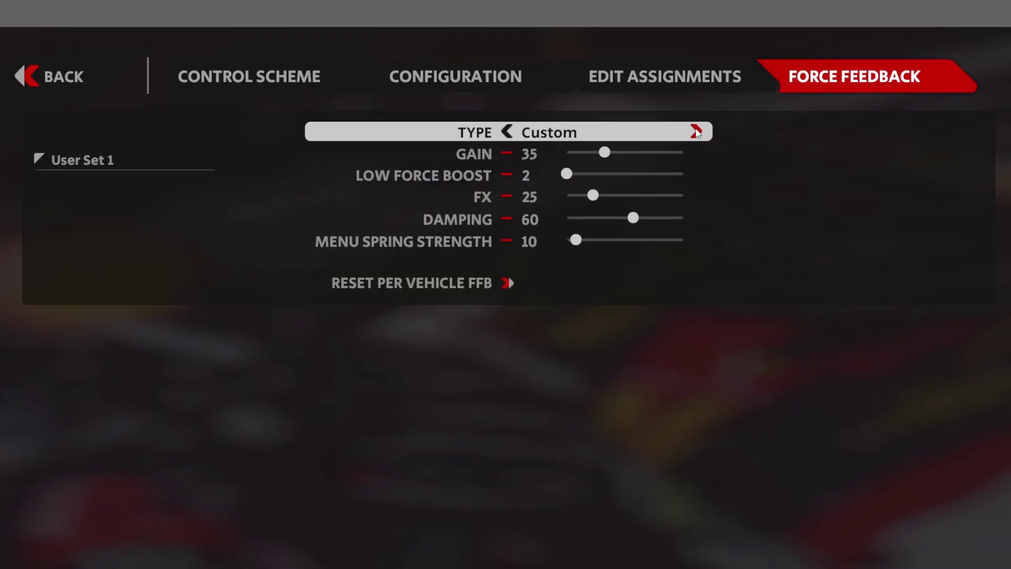
{"action": "left_click", "coordinate": [507, 134]}
{"action": "left_click", "coordinate": [507, 135]}
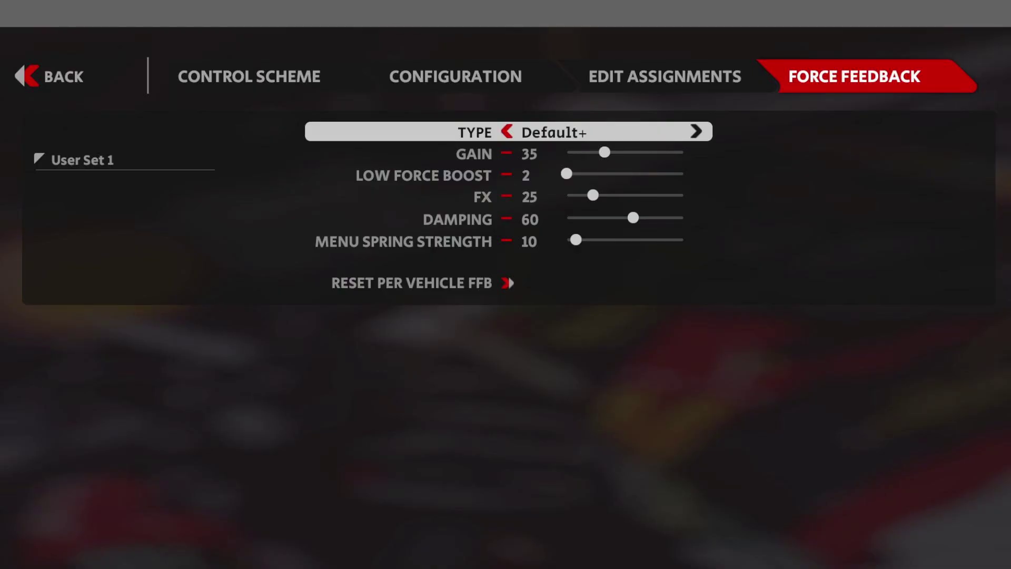
{"action": "left_click", "coordinate": [51, 79]}
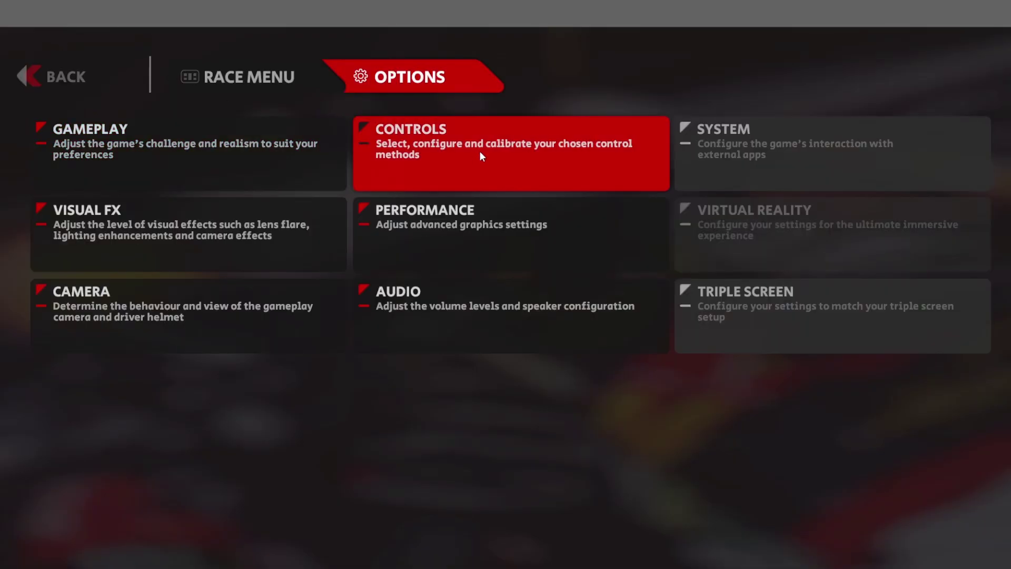
{"action": "left_click", "coordinate": [740, 157]}
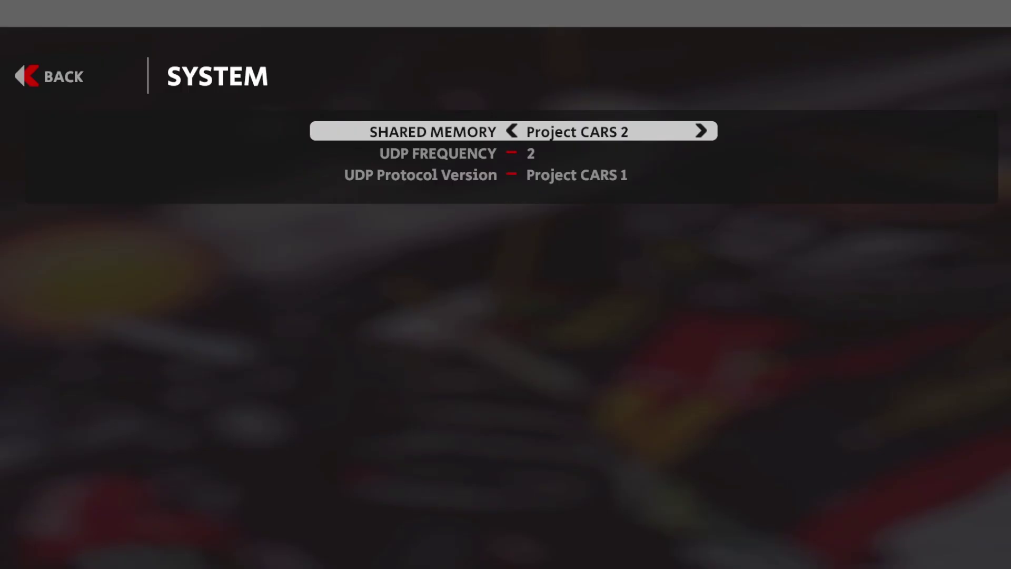
{"action": "key", "text": "Escape"}
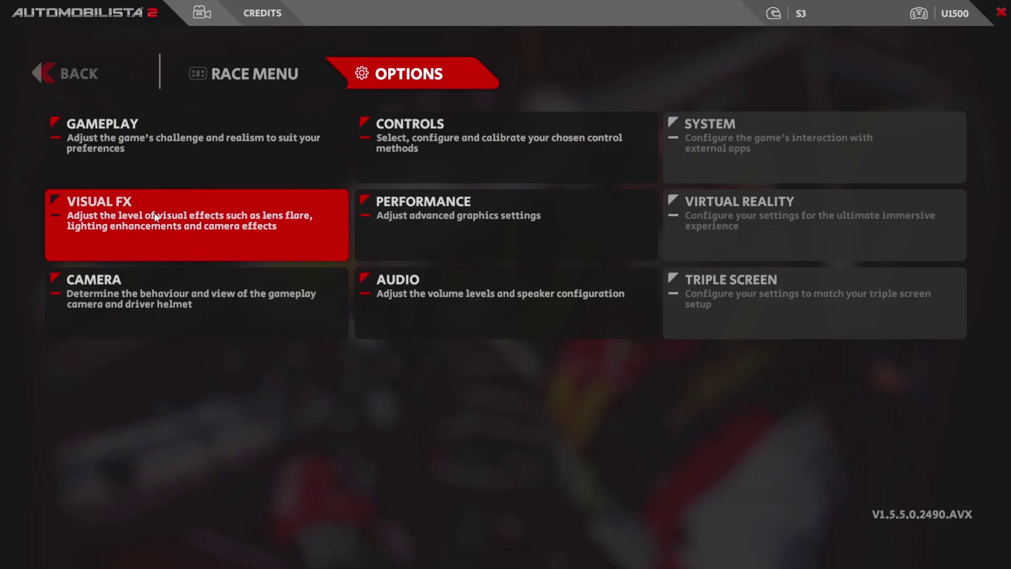
{"action": "left_click", "coordinate": [155, 214]}
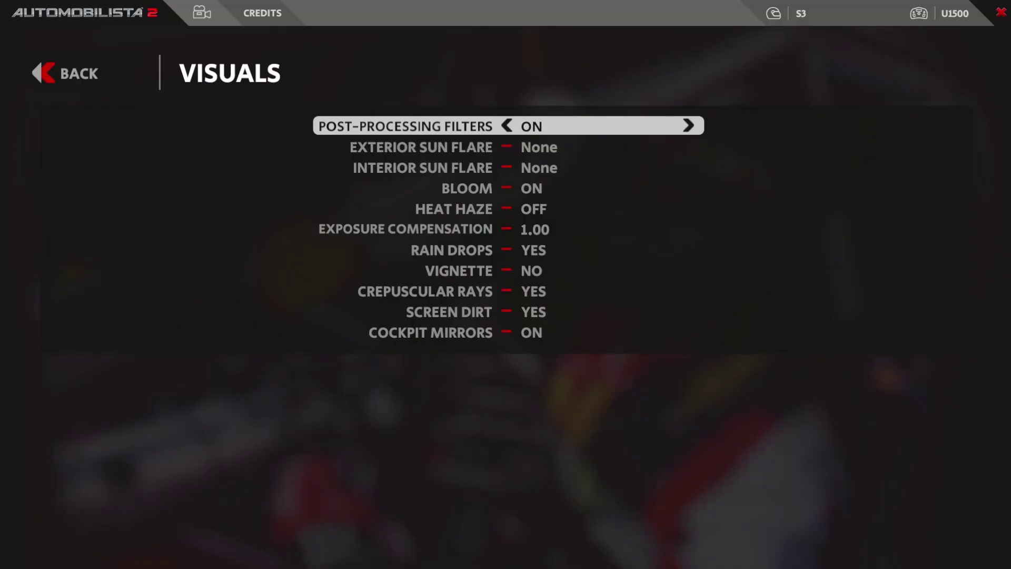
{"action": "left_click", "coordinate": [77, 74]}
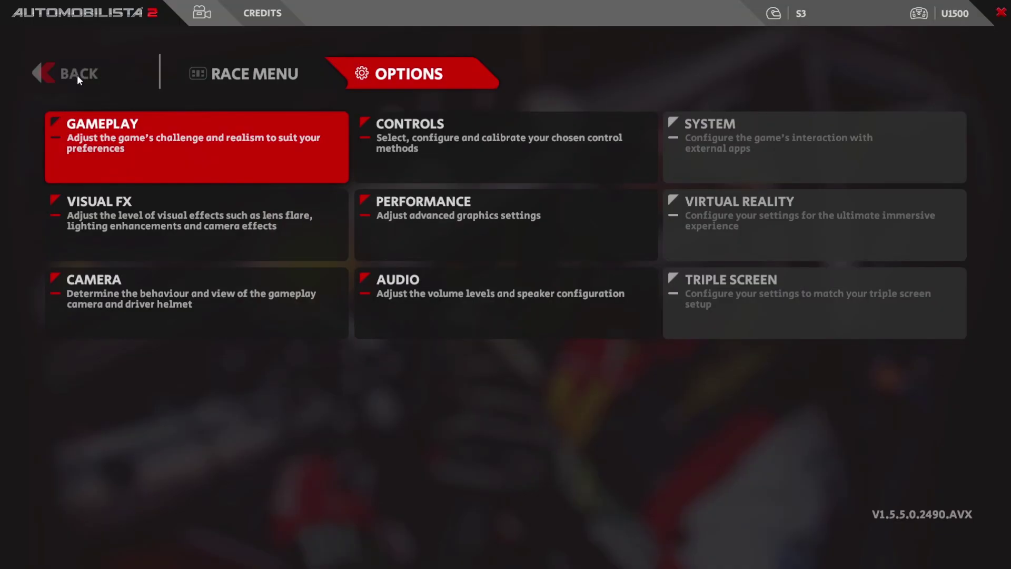
{"action": "left_click", "coordinate": [508, 239]}
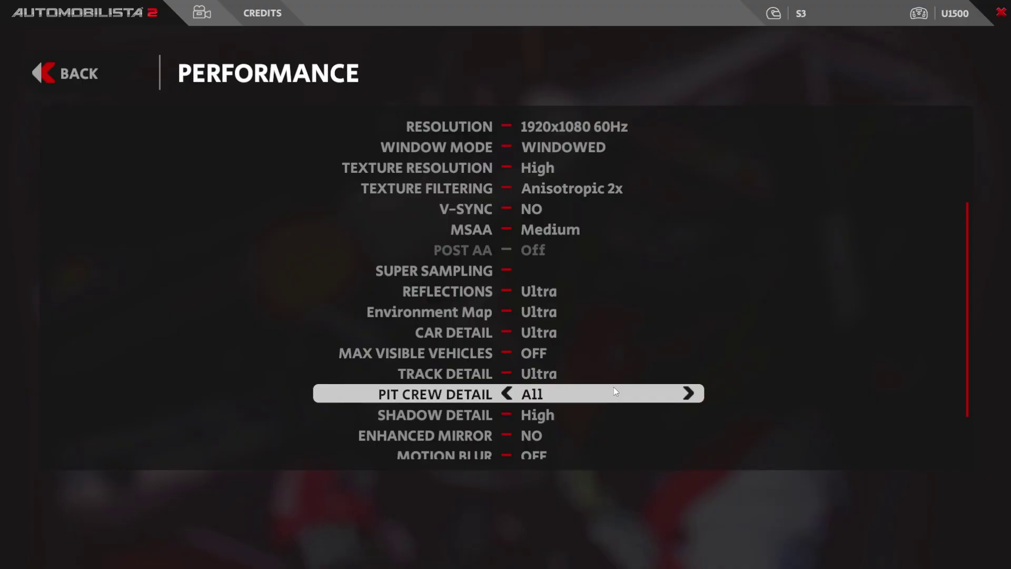
{"action": "key", "text": "Down"}
{"action": "key", "text": "Down"}
{"action": "key", "text": "Down"}
{"action": "key", "text": "Down"}
{"action": "key", "text": "Down"}
{"action": "key", "text": "Down"}
{"action": "key", "text": "Down"}
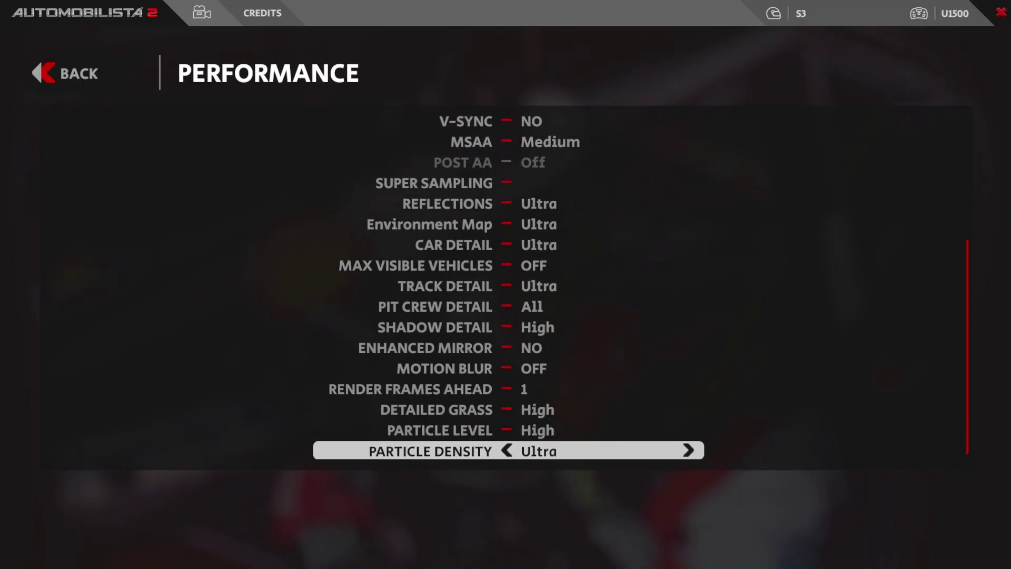
{"action": "left_click", "coordinate": [88, 75]}
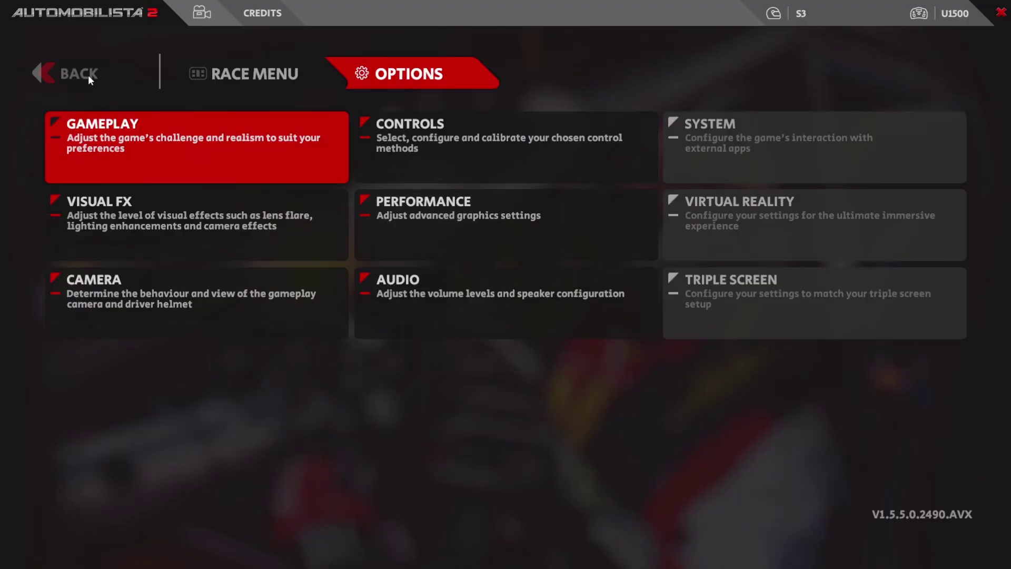
{"action": "left_click", "coordinate": [788, 207]}
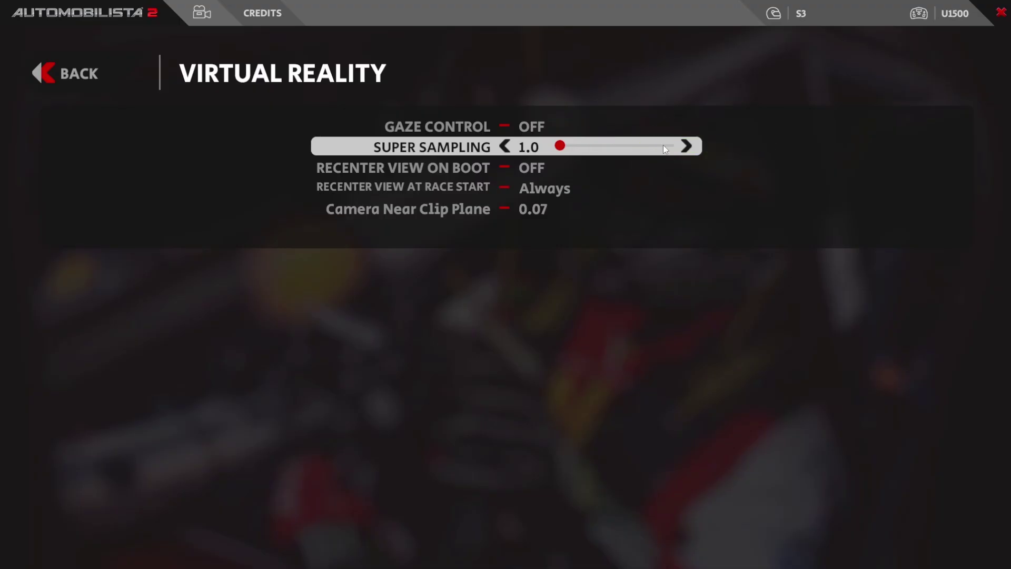
{"action": "left_click", "coordinate": [687, 147]}
{"action": "left_click", "coordinate": [504, 148]}
{"action": "left_click", "coordinate": [82, 77]}
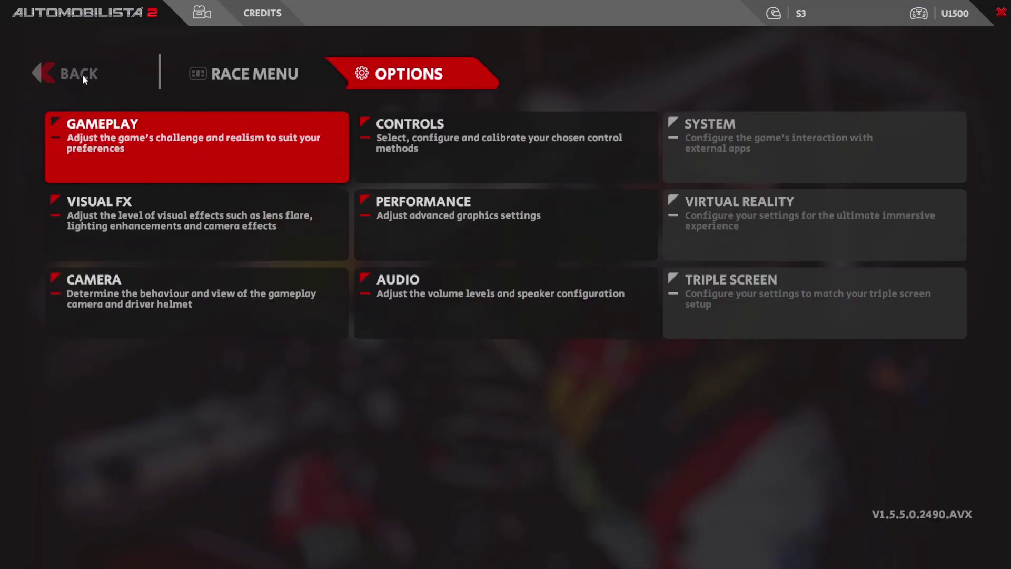
{"action": "left_click", "coordinate": [162, 312]}
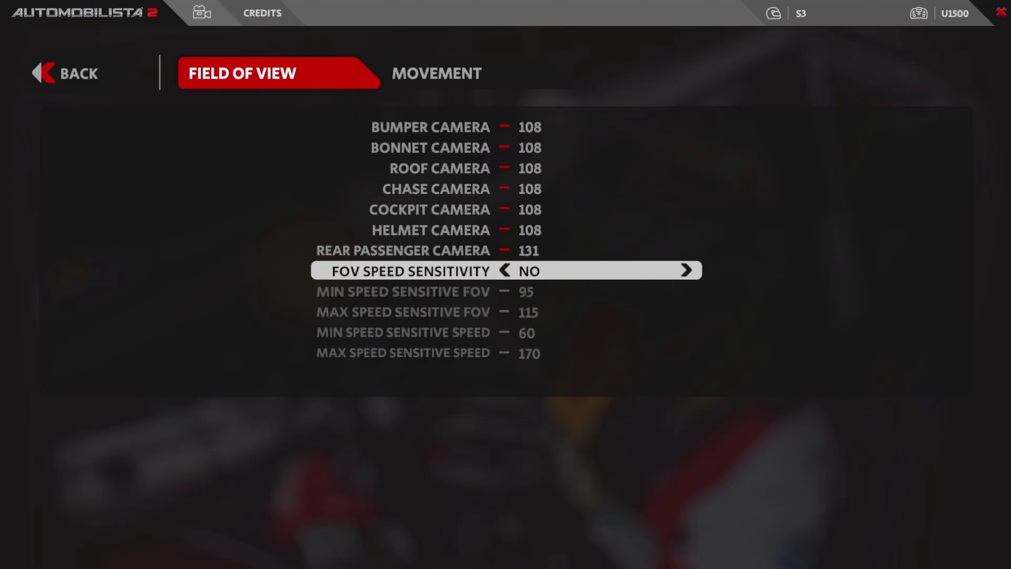
{"action": "left_click", "coordinate": [446, 77]}
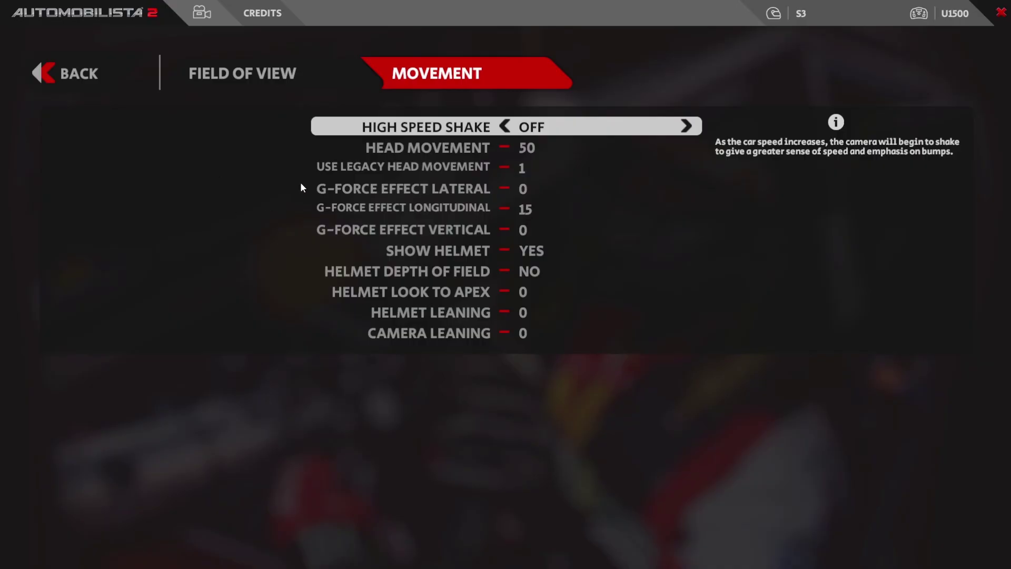
{"action": "left_click", "coordinate": [79, 82]}
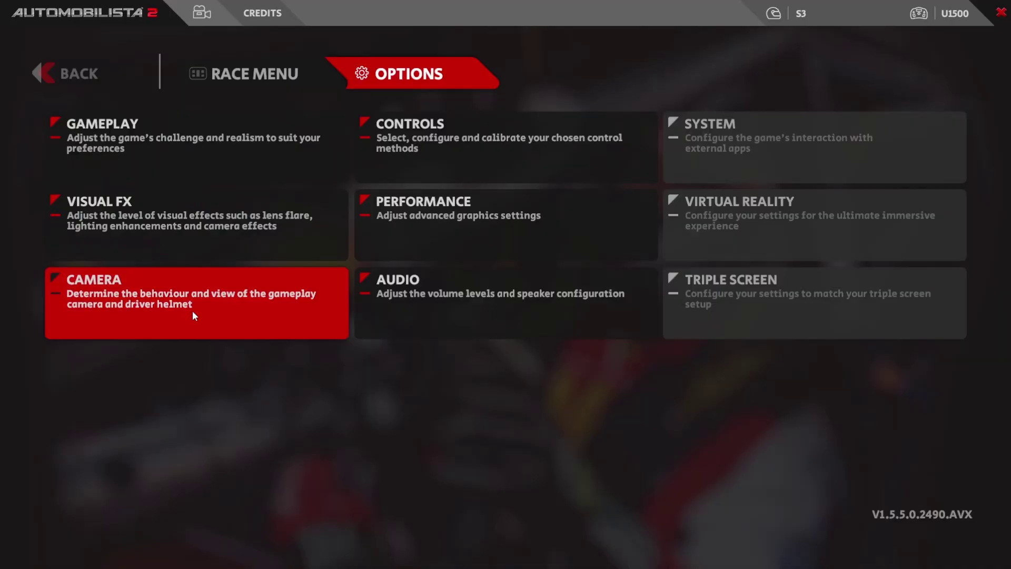
Step: Check the Audio volume levels without changes, then open the Triple Screen settings
{"action": "left_click", "coordinate": [428, 311]}
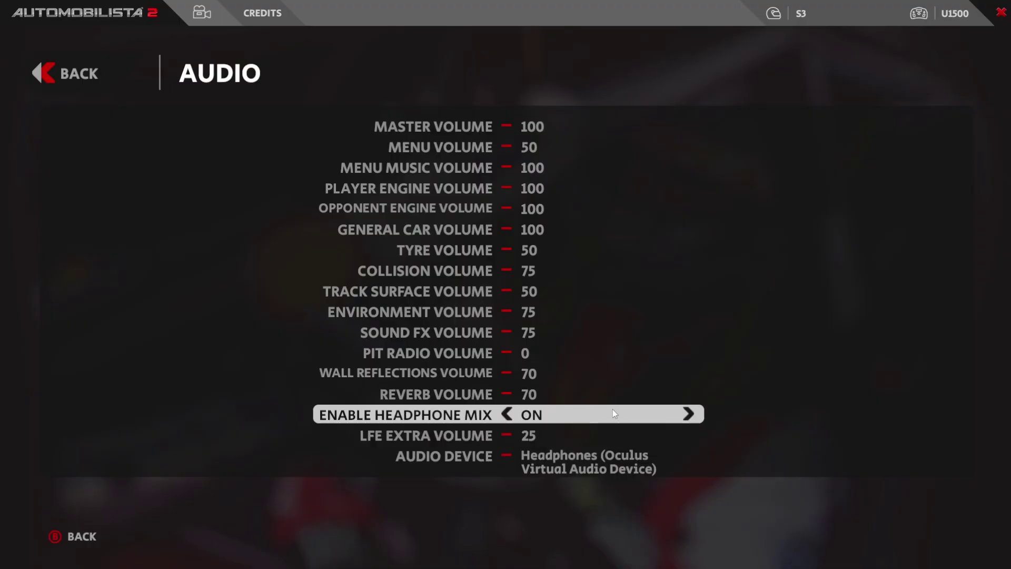
{"action": "left_click", "coordinate": [46, 81]}
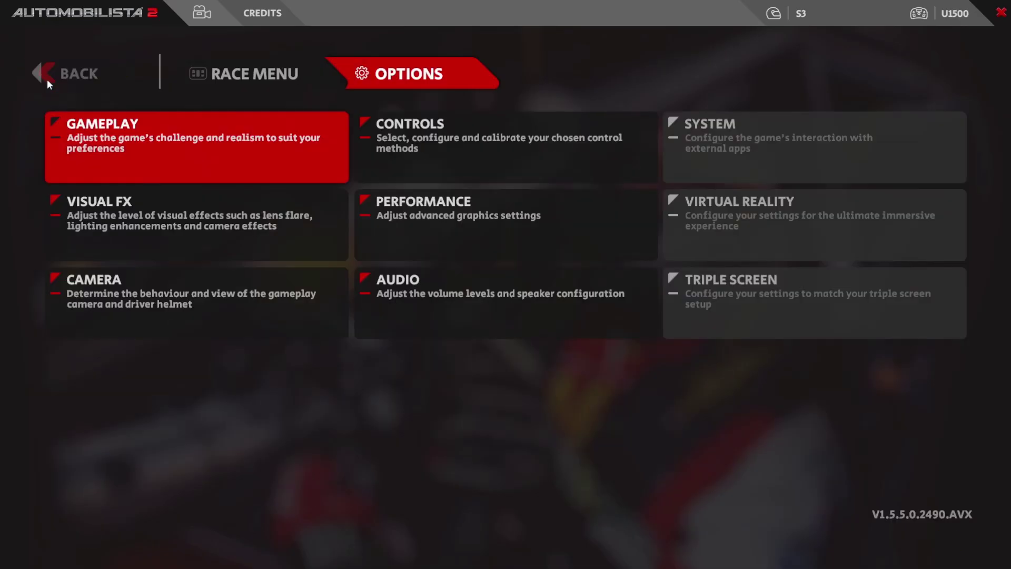
{"action": "left_click", "coordinate": [760, 306]}
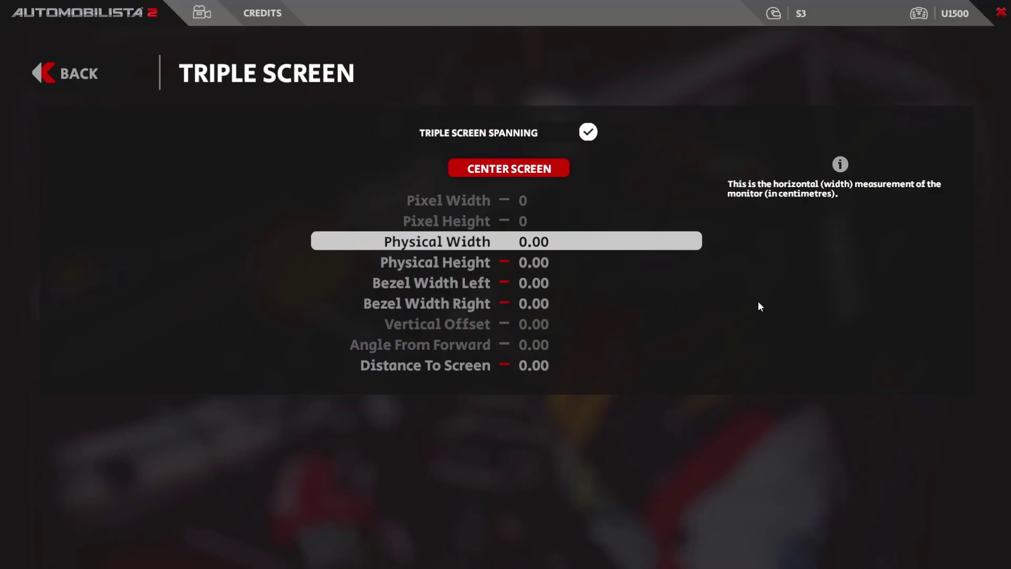